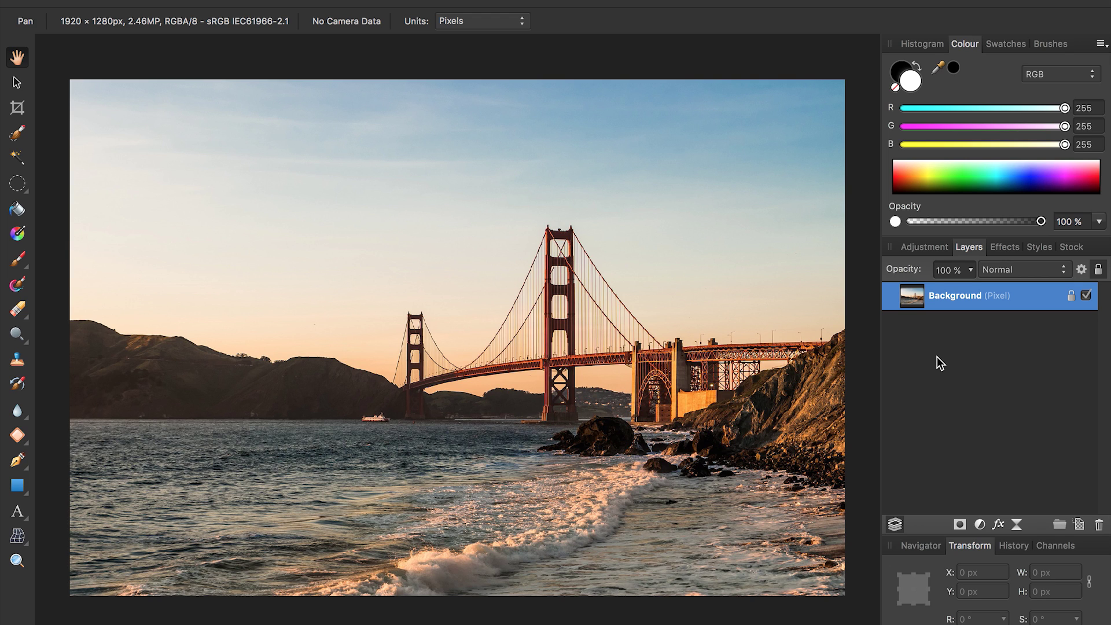
# Duplicate the background layer and add an HSL adjustment with Saturation Shift at -100%
pyautogui.hotkey('ctrl', 'j')
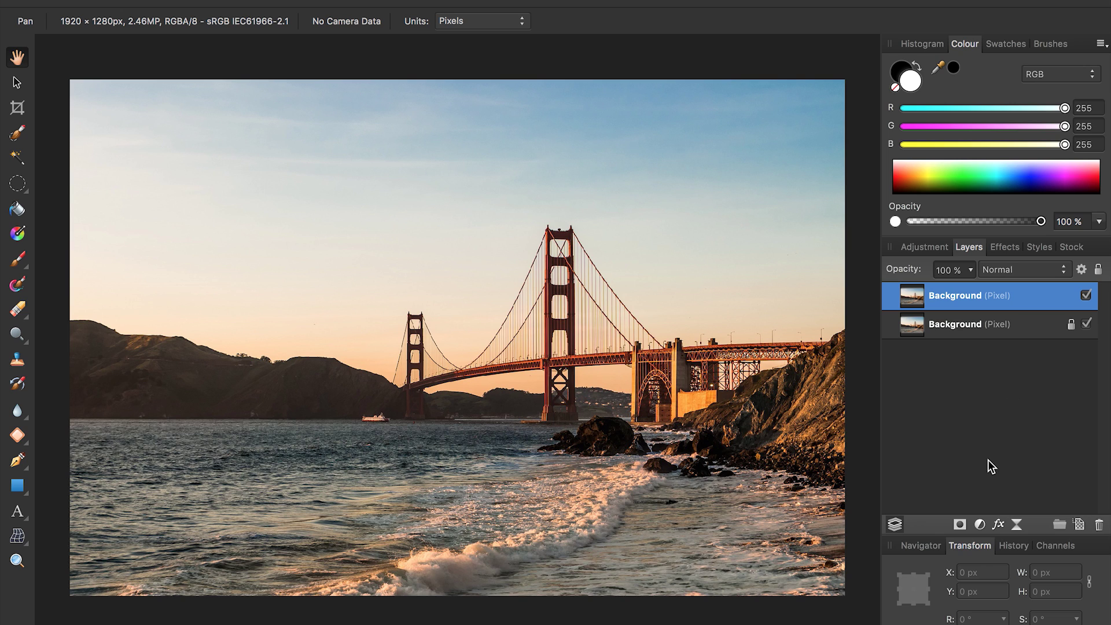
pyautogui.click(979, 524)
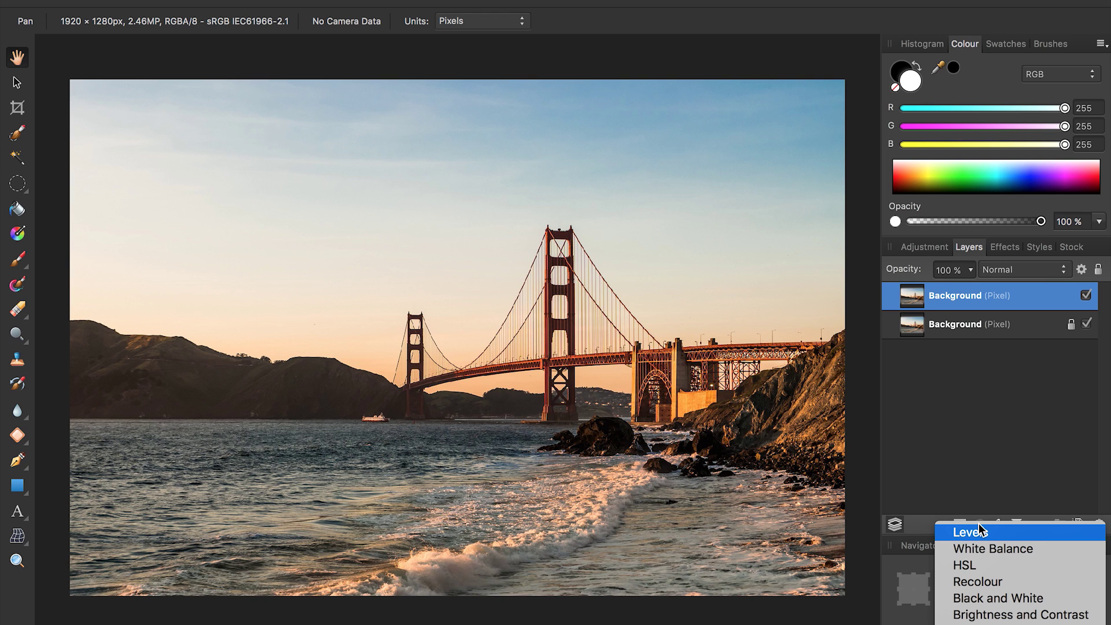
pyautogui.click(983, 564)
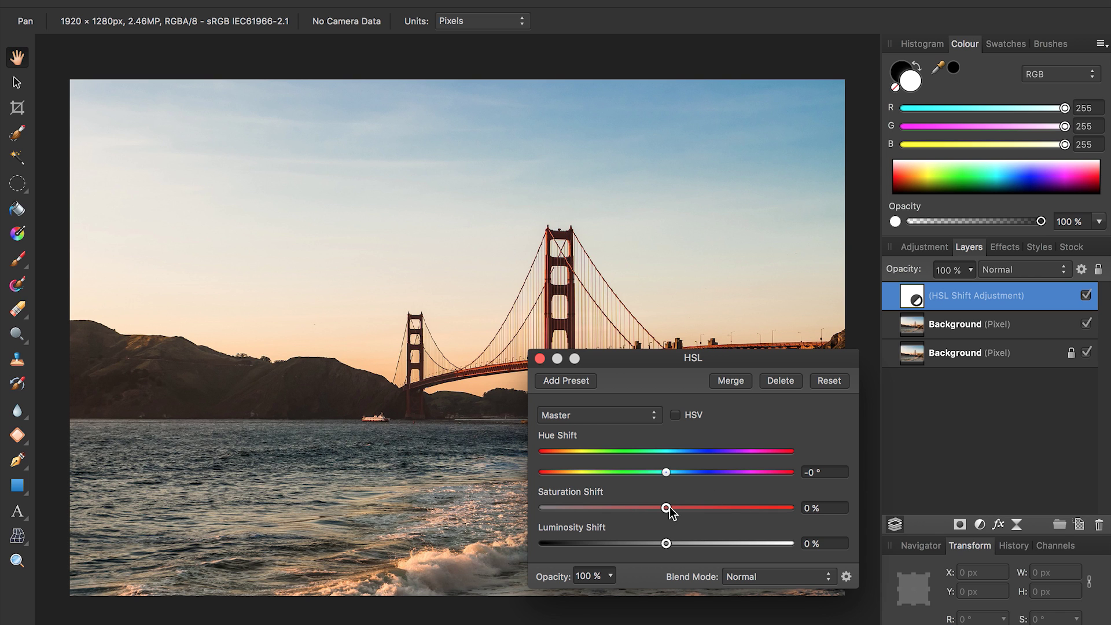
pyautogui.moveTo(666, 508); pyautogui.dragTo(533, 507)
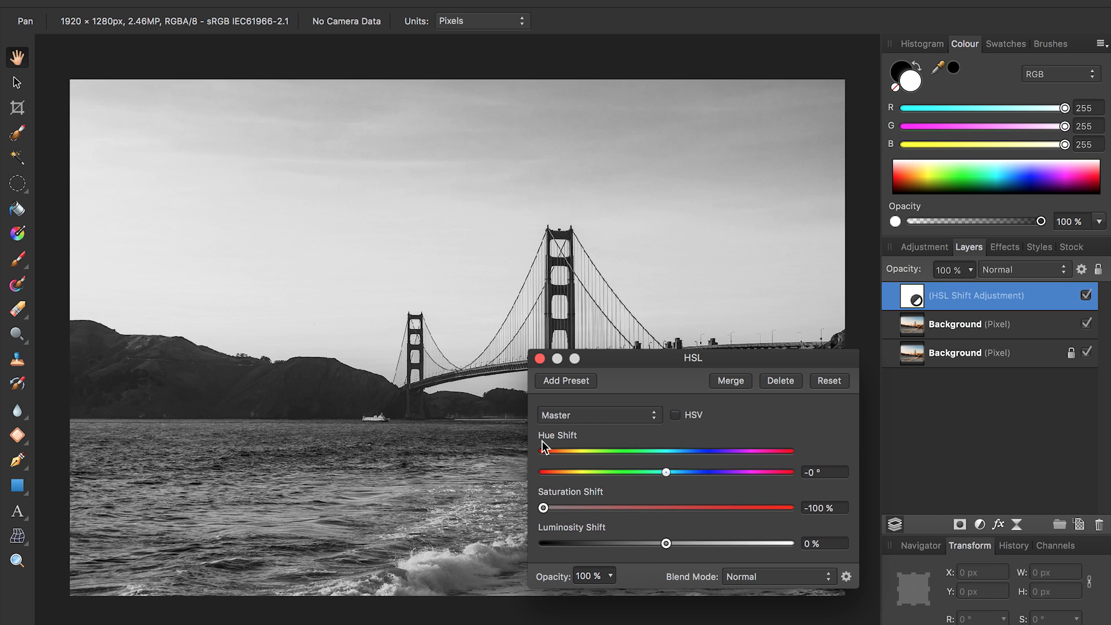
pyautogui.click(540, 359)
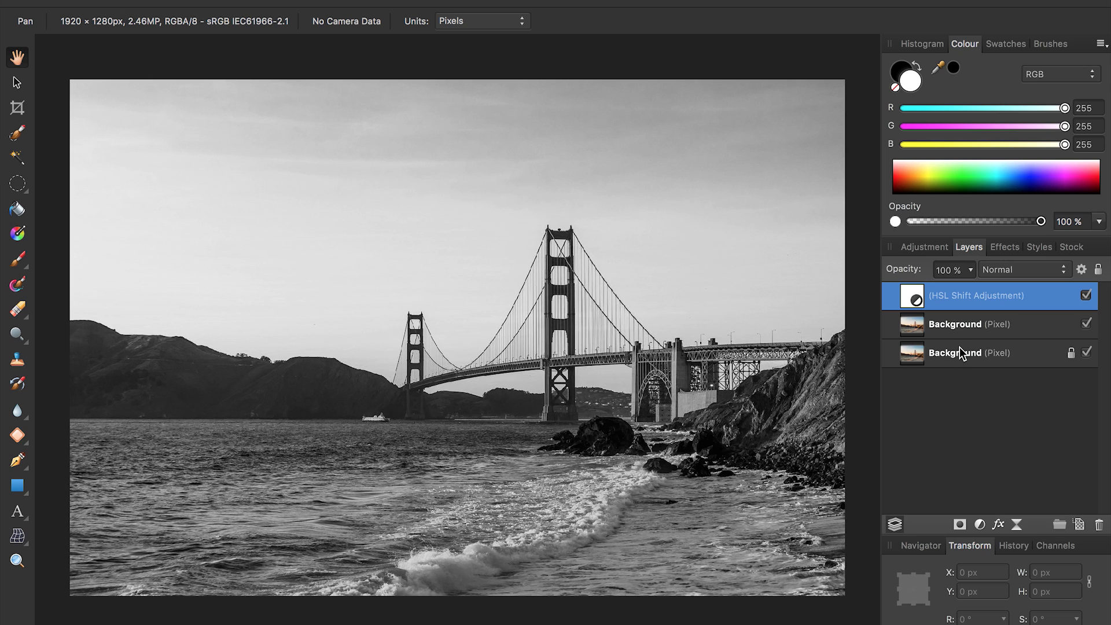
# Set the Background copy layer to Colour Dodge blending and invert it
pyautogui.click(957, 328)
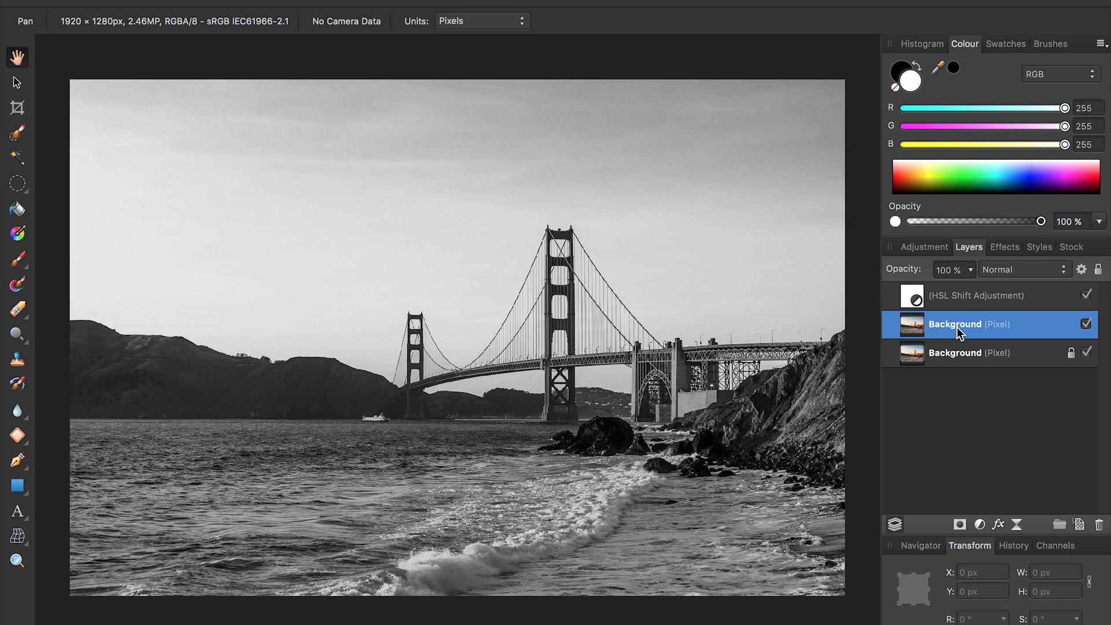
pyautogui.click(1008, 272)
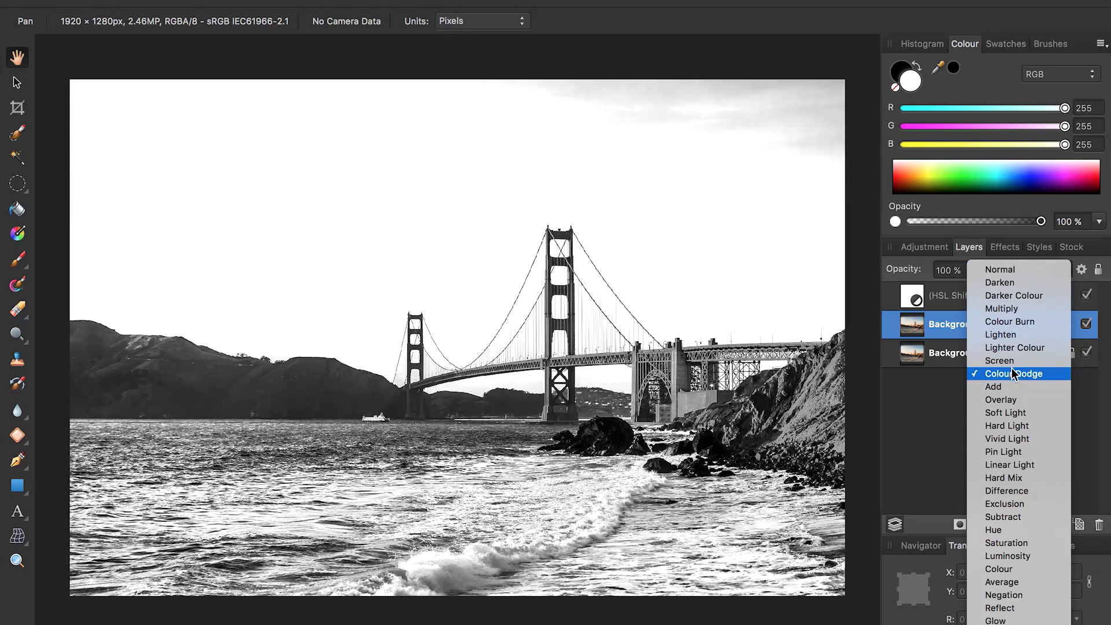
pyautogui.click(1011, 372)
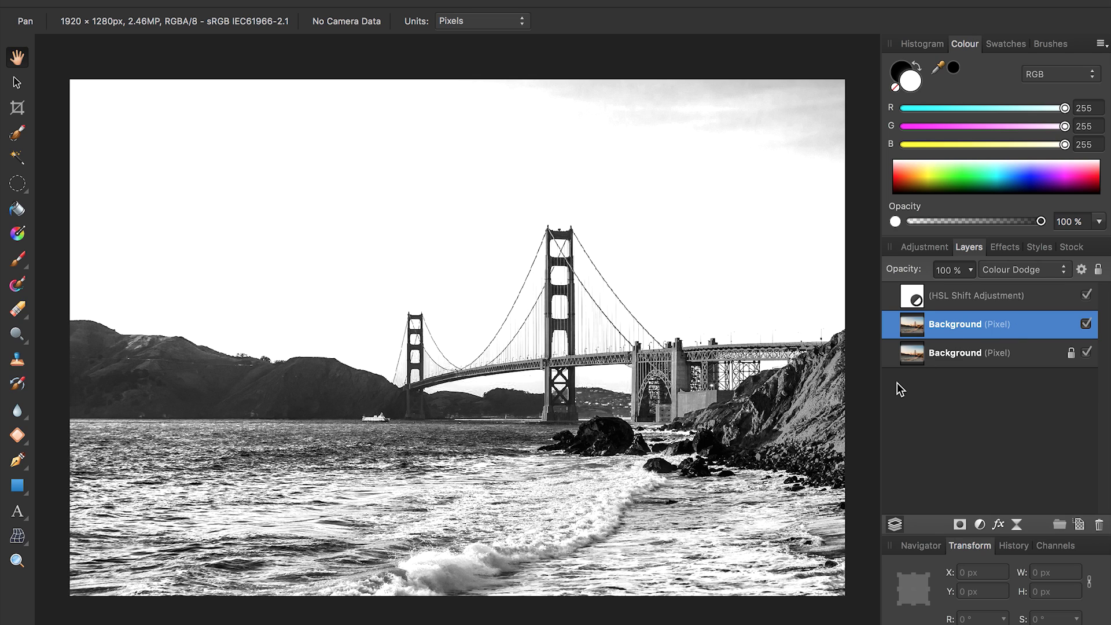
pyautogui.hotkey('ctrl', 'i')
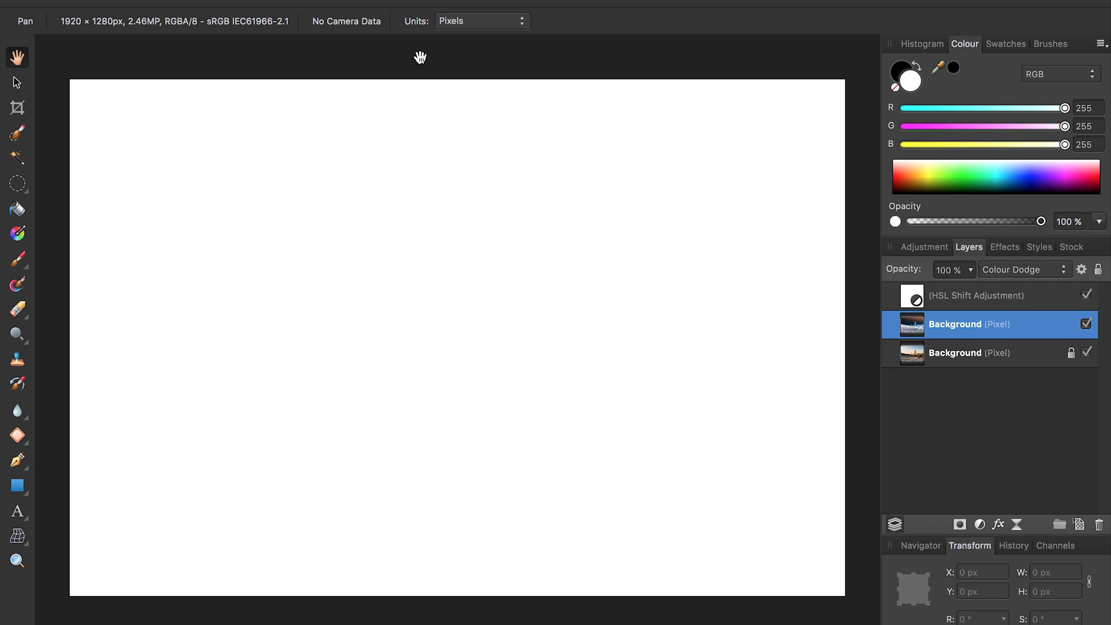
pyautogui.moveTo(555, 2)
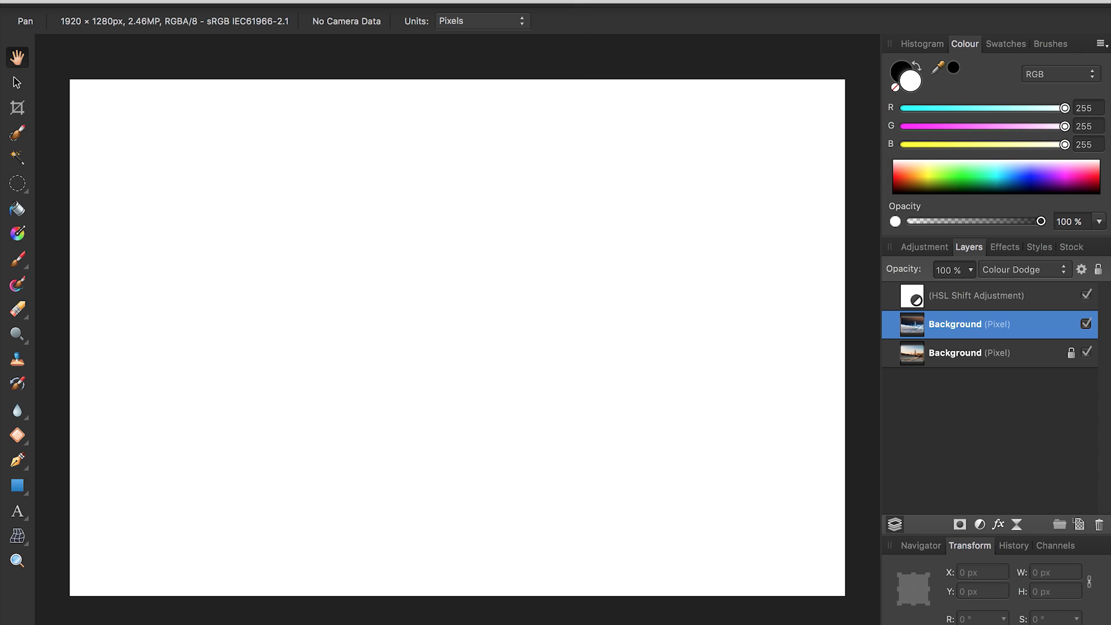
pyautogui.click(367, 6)
pyautogui.moveTo(431, 138)
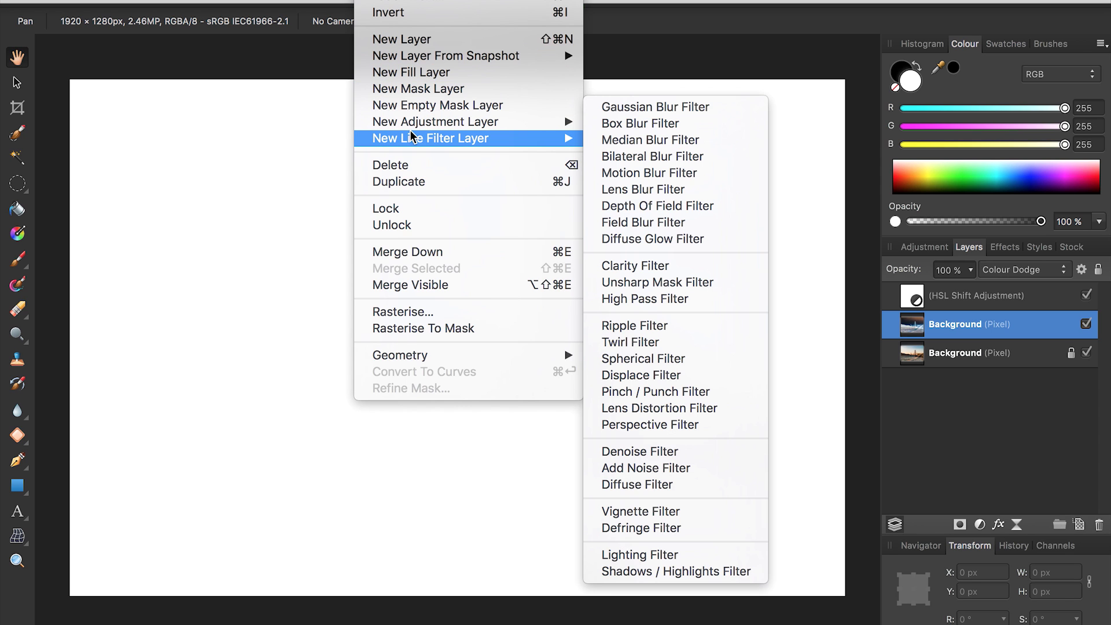
# Add a Gaussian Blur live filter layer with a radius of about 0.8 px
pyautogui.click(625, 107)
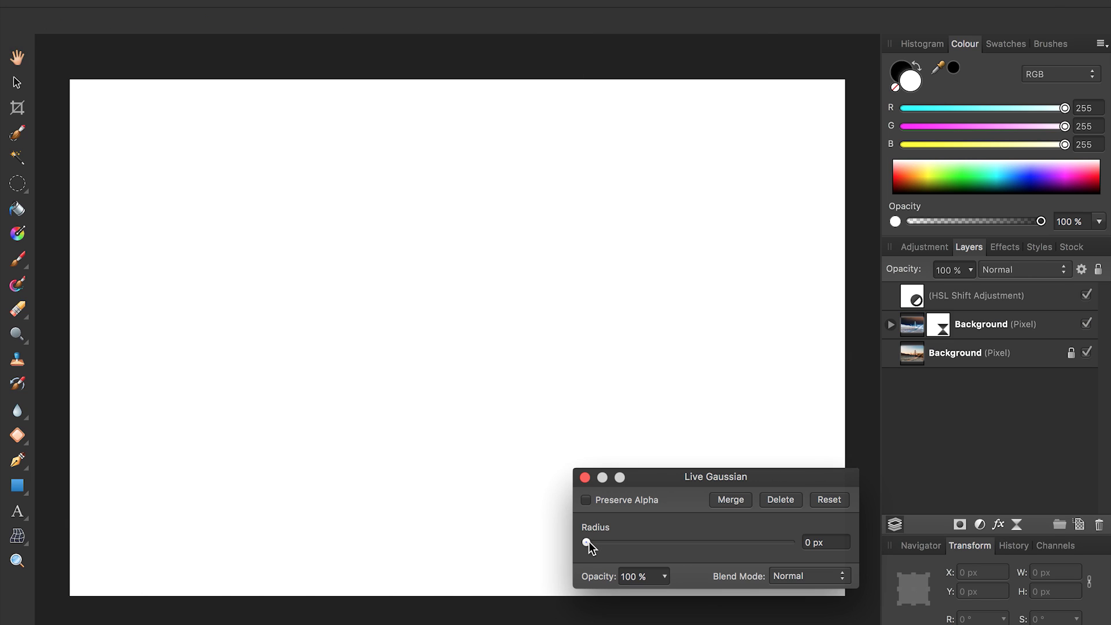
pyautogui.moveTo(587, 543); pyautogui.dragTo(817, 553)
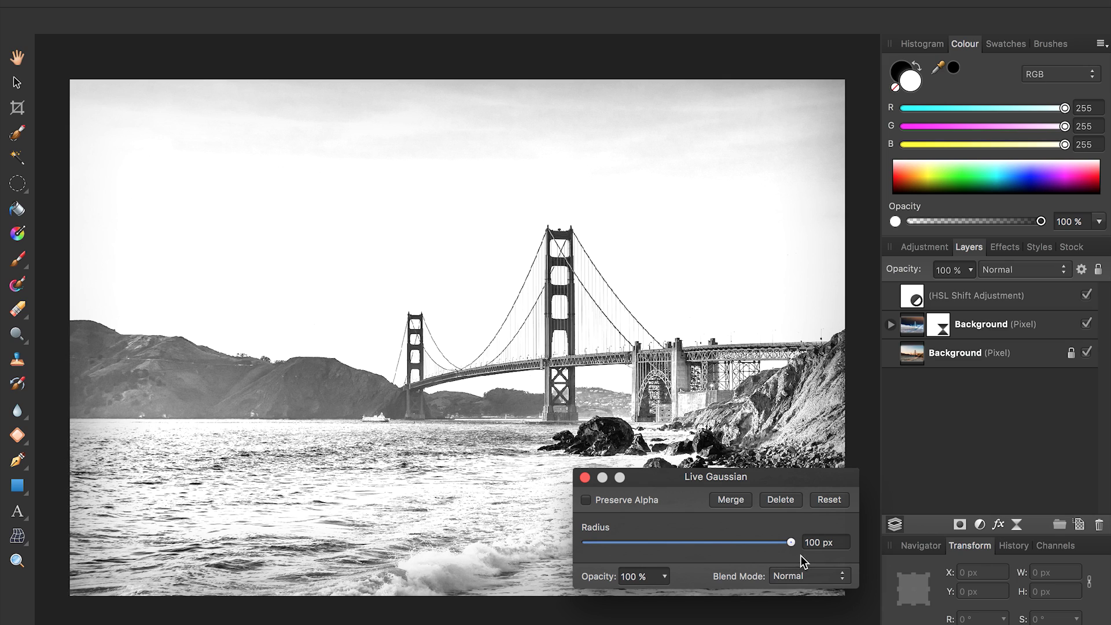
pyautogui.moveTo(791, 542)
pyautogui.mouseDown()
pyautogui.moveTo(608, 546)
pyautogui.moveTo(625, 549)
pyautogui.mouseUp()
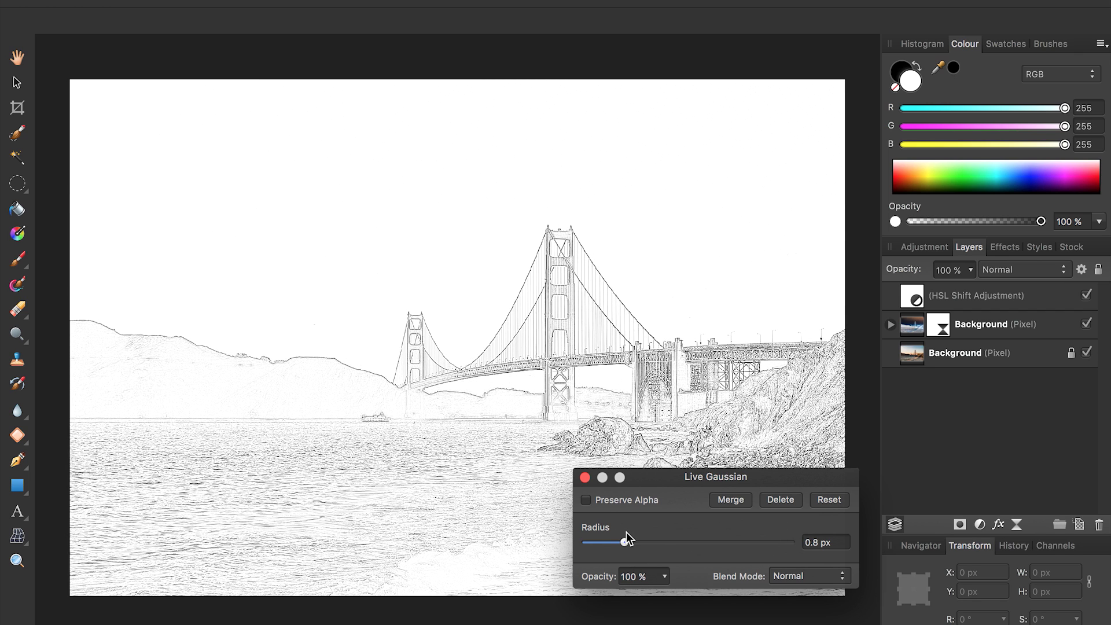
pyautogui.click(585, 478)
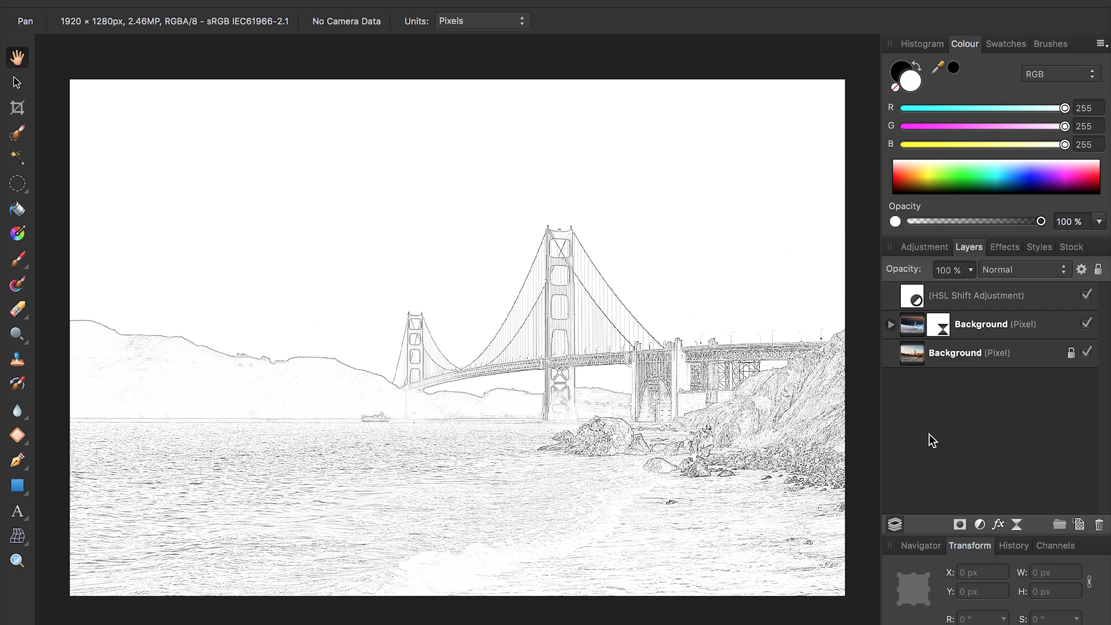
# Add a Levels adjustment with the Black Level raised to about 58%
pyautogui.click(980, 525)
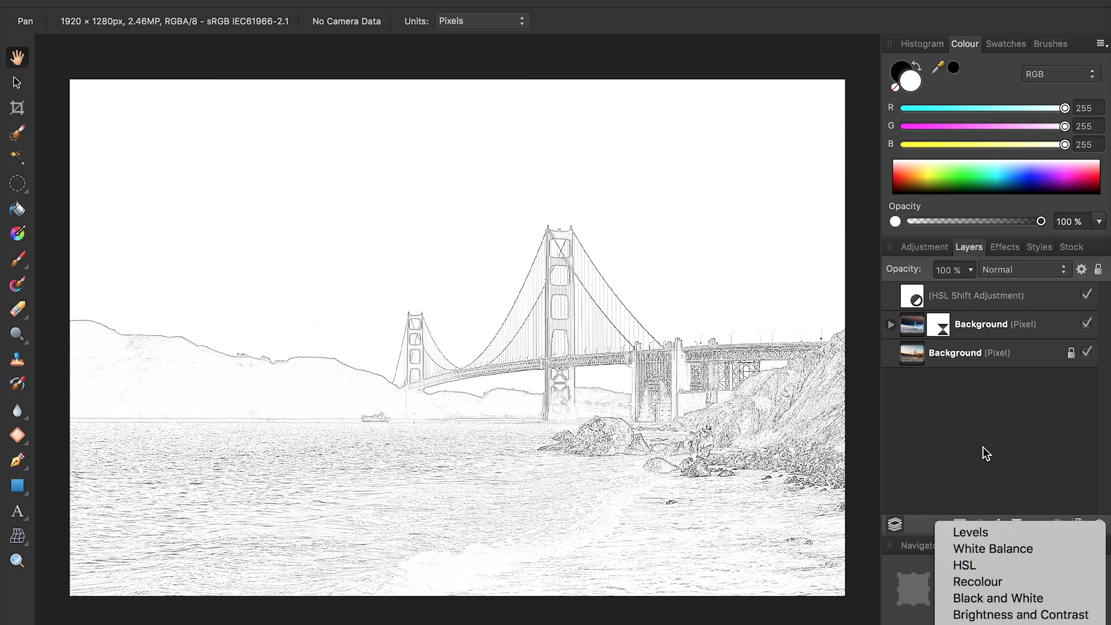
pyautogui.click(983, 422)
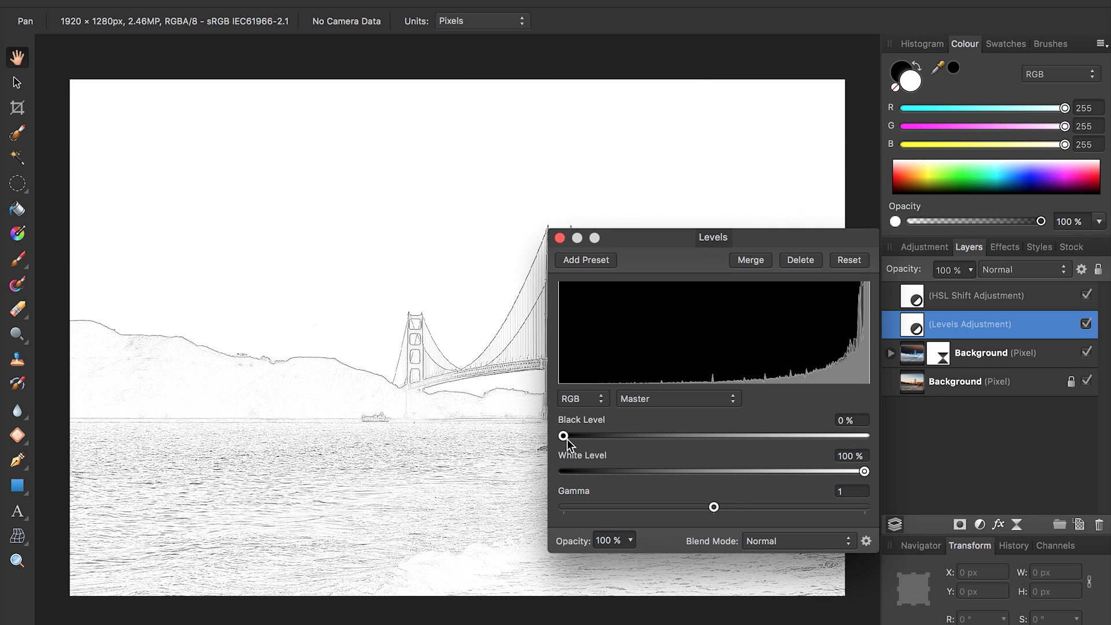
pyautogui.moveTo(567, 439); pyautogui.dragTo(734, 449)
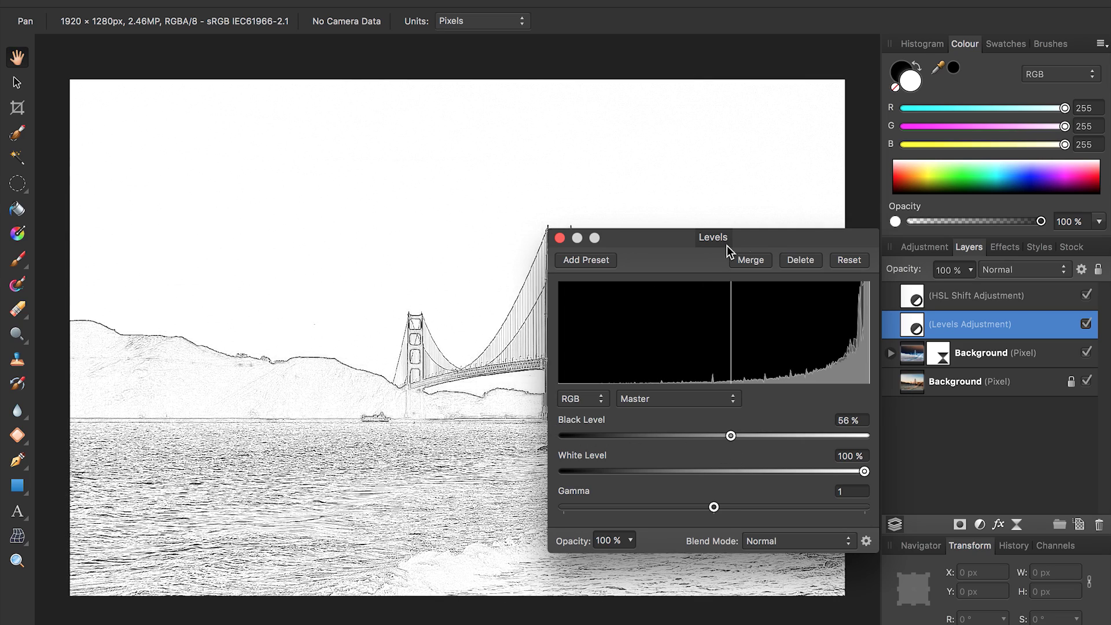
pyautogui.moveTo(769, 239)
pyautogui.mouseDown()
pyautogui.moveTo(981, 287)
pyautogui.moveTo(981, 235)
pyautogui.mouseUp()
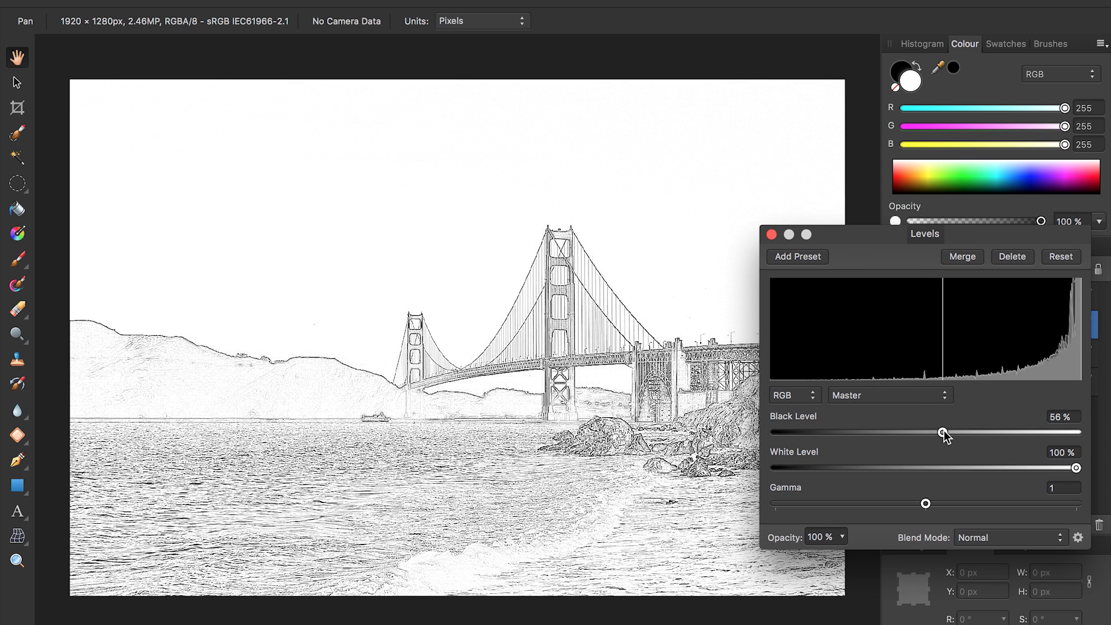
pyautogui.moveTo(943, 432); pyautogui.dragTo(1110, 433)
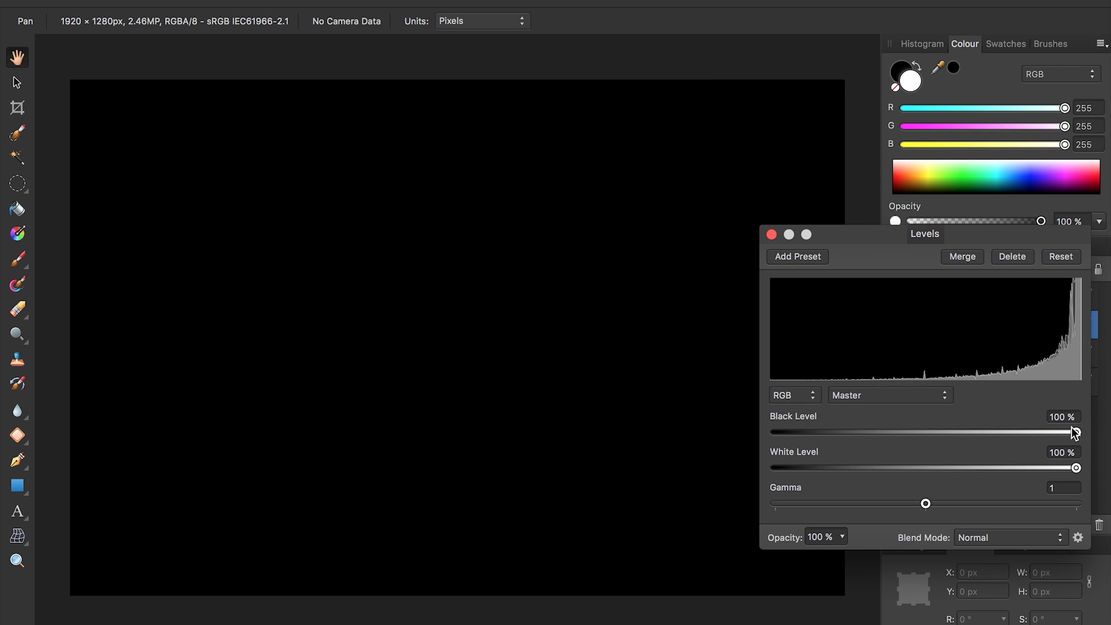
pyautogui.moveTo(1075, 431); pyautogui.dragTo(949, 422)
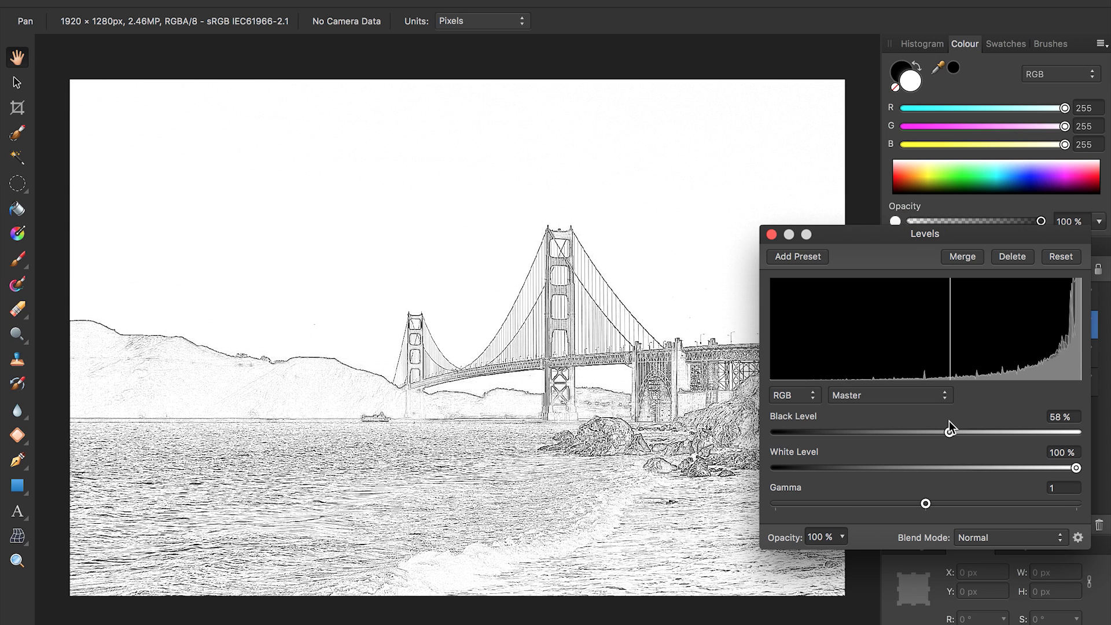
pyautogui.click(772, 235)
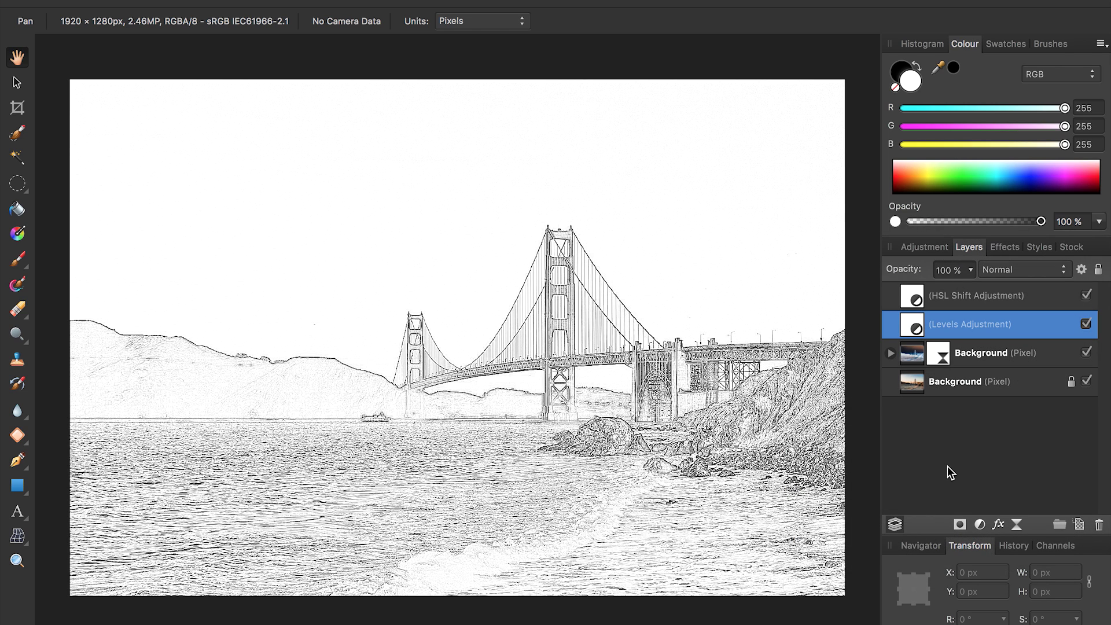